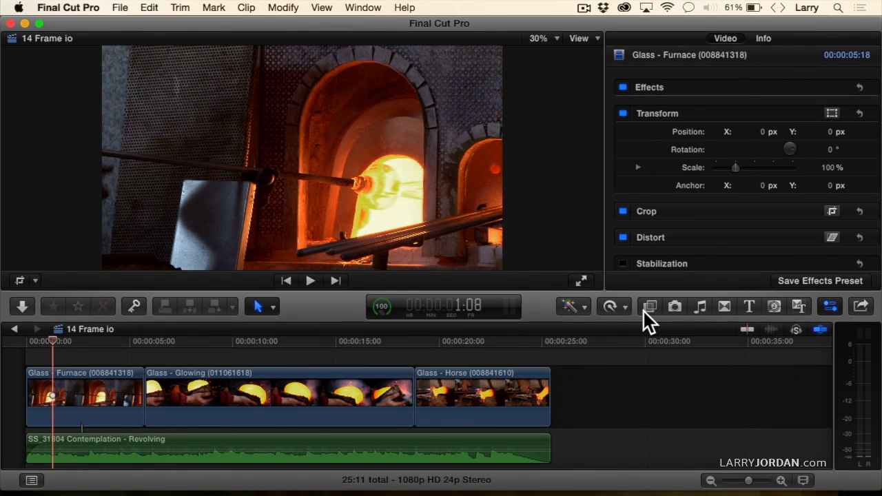
Fit the glass-blowing timeline in view and play it from the start to nearly the end
{"action": "key", "text": "super+equal"}
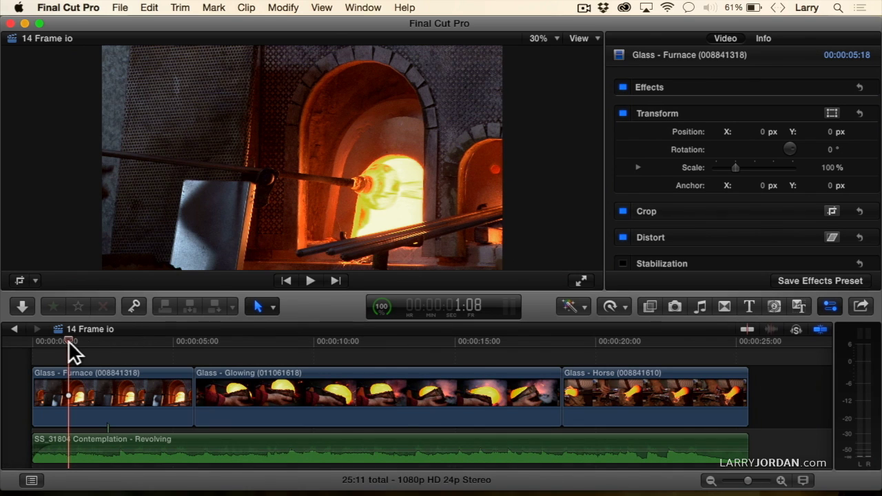
{"action": "left_click", "coordinate": [30, 341]}
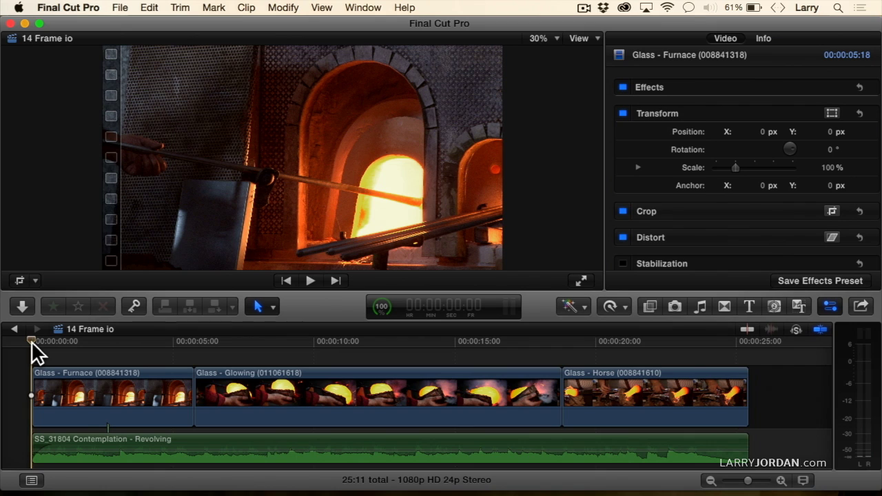
{"action": "key", "text": "space"}
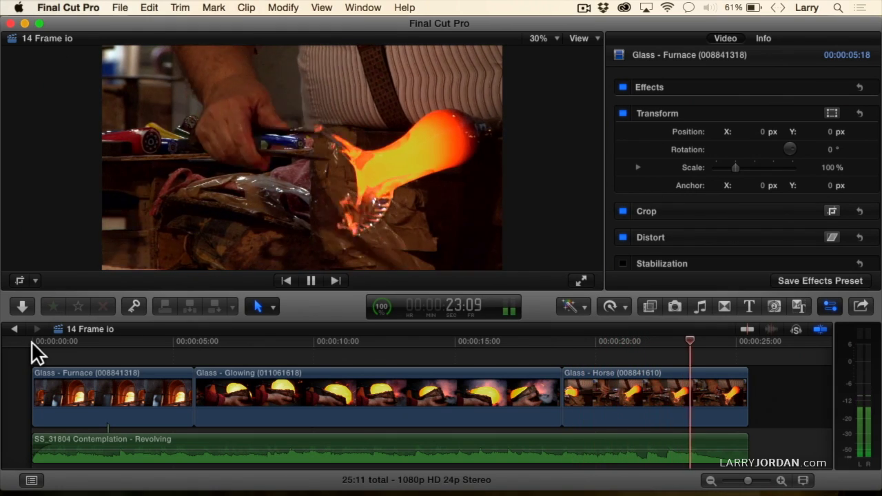
{"action": "key", "text": "space"}
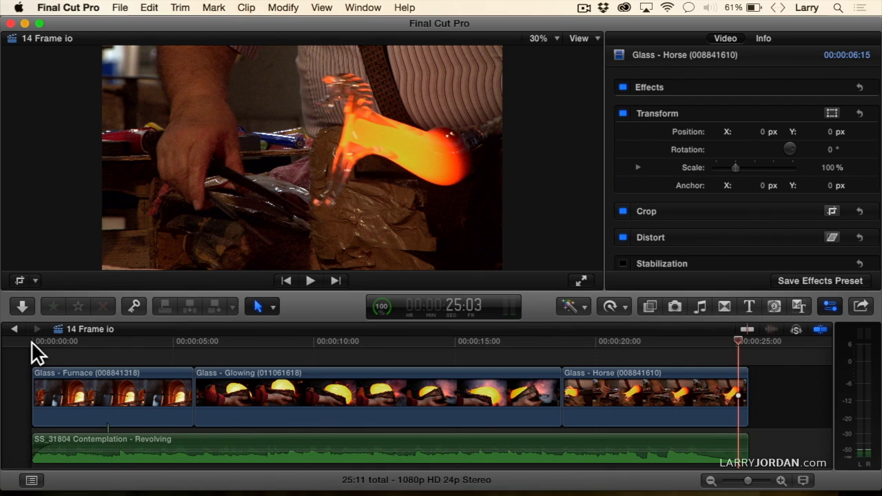
Share the 14 Frame io project as a Frame.io H.264 export, reviewing its settings first
{"action": "left_click", "coordinate": [129, 11]}
{"action": "mouse_move", "coordinate": [142, 148]}
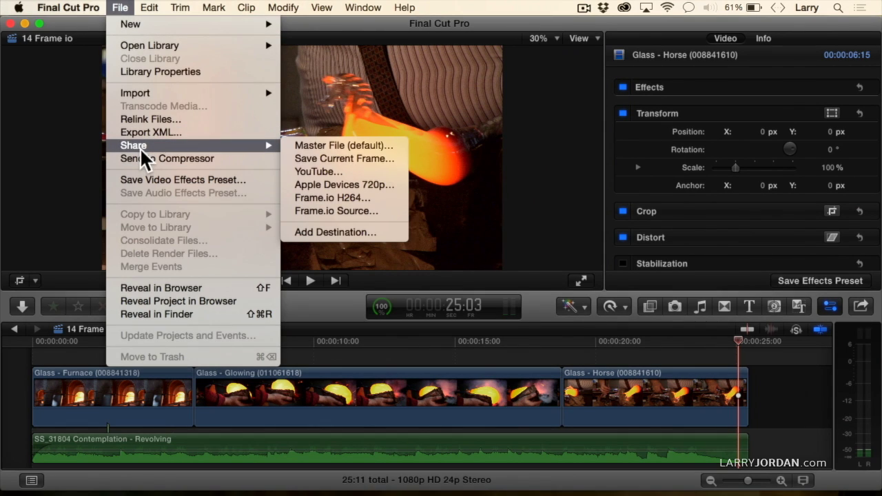
{"action": "left_click", "coordinate": [379, 198]}
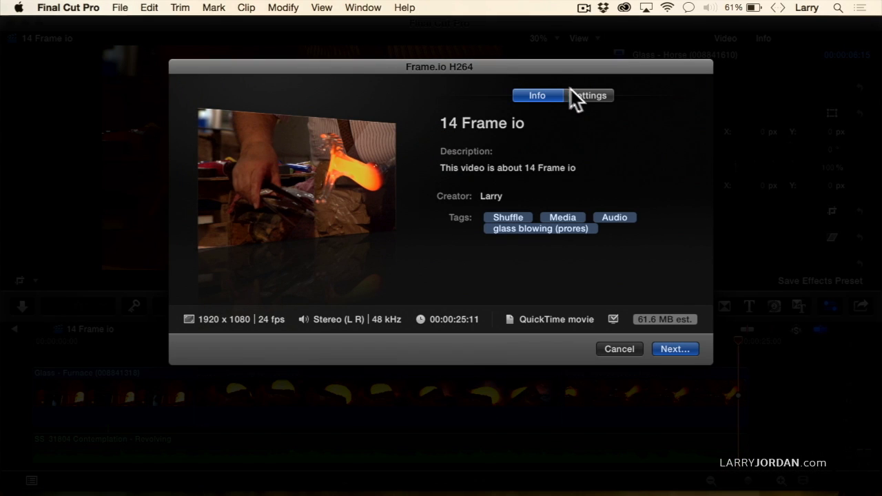
{"action": "left_click", "coordinate": [579, 95]}
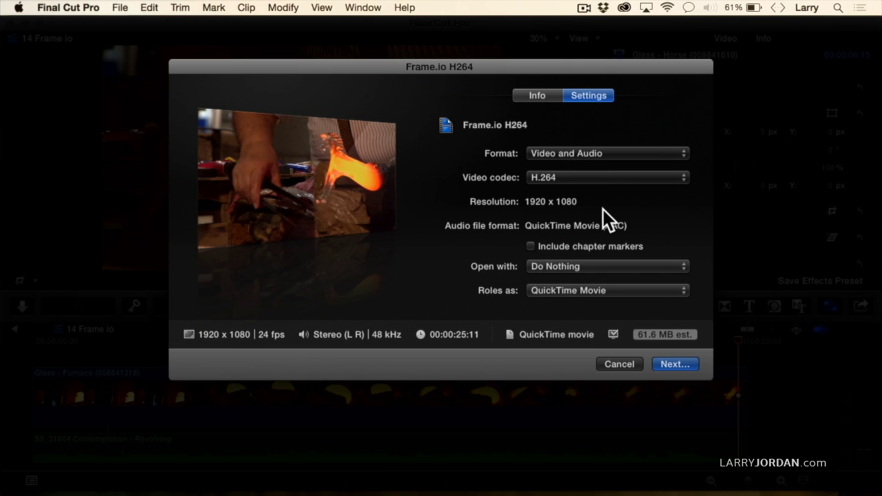
{"action": "left_click", "coordinate": [663, 366]}
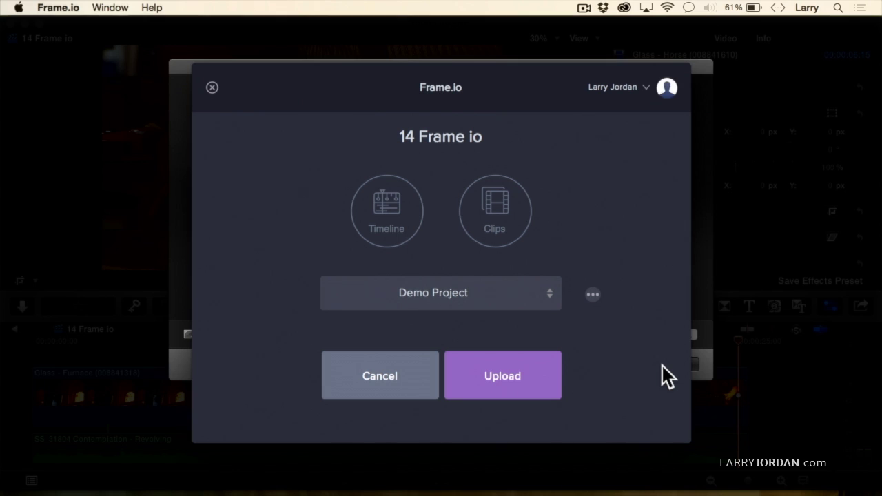
Upload the individual Clips, rather than the whole timeline, to Test Project on Frame.io
{"action": "left_click", "coordinate": [395, 217]}
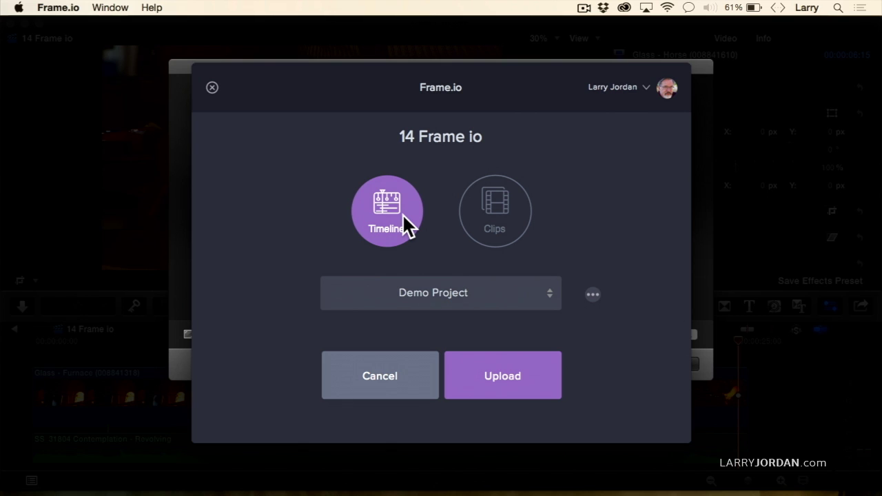
{"action": "left_click", "coordinate": [489, 204]}
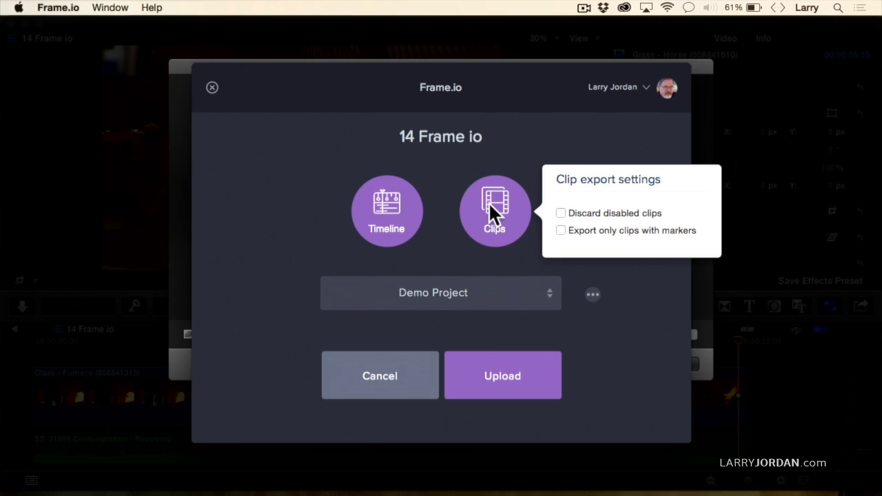
{"action": "left_click", "coordinate": [430, 293]}
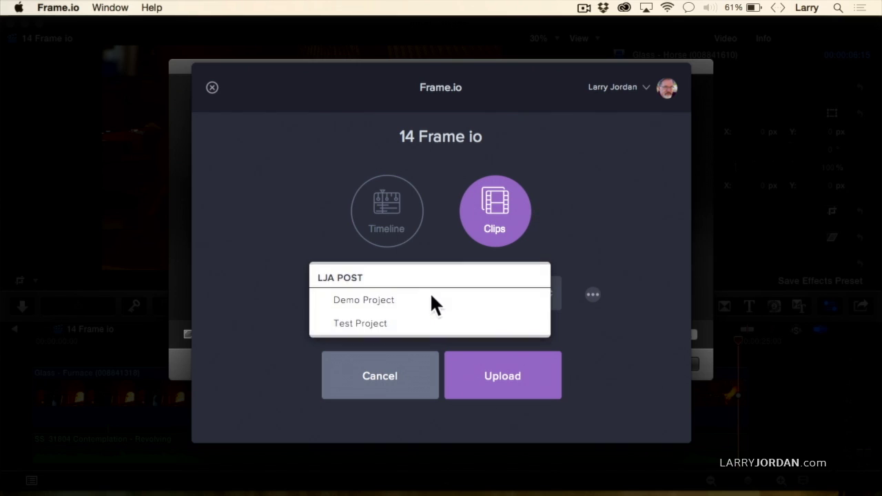
{"action": "left_click", "coordinate": [417, 325]}
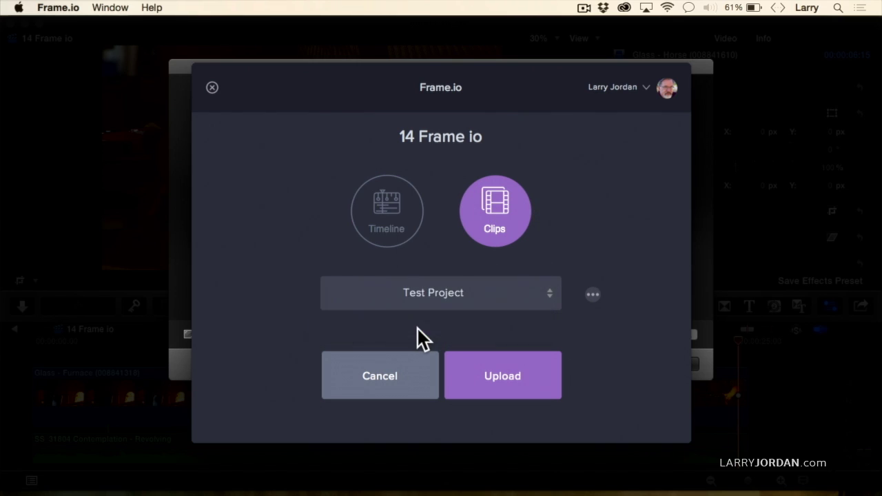
{"action": "left_click", "coordinate": [528, 377]}
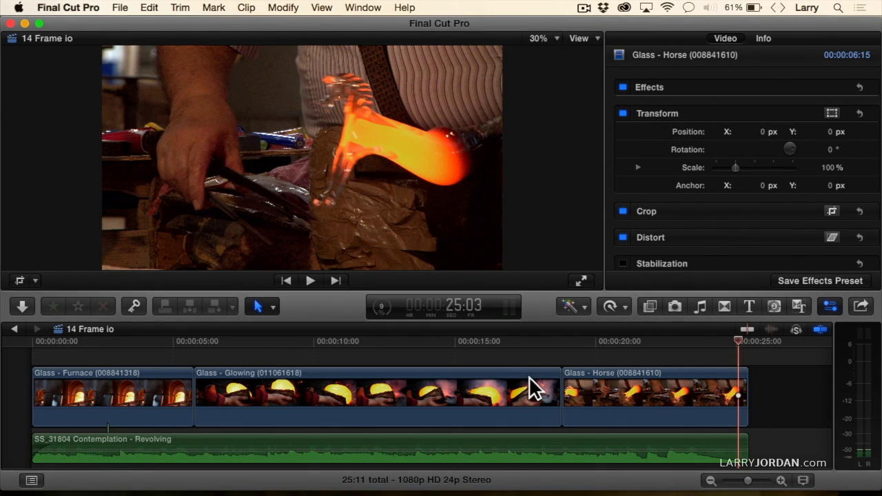
Check the background sharing progress of the three glass clips, then close the task list
{"action": "left_click", "coordinate": [381, 307]}
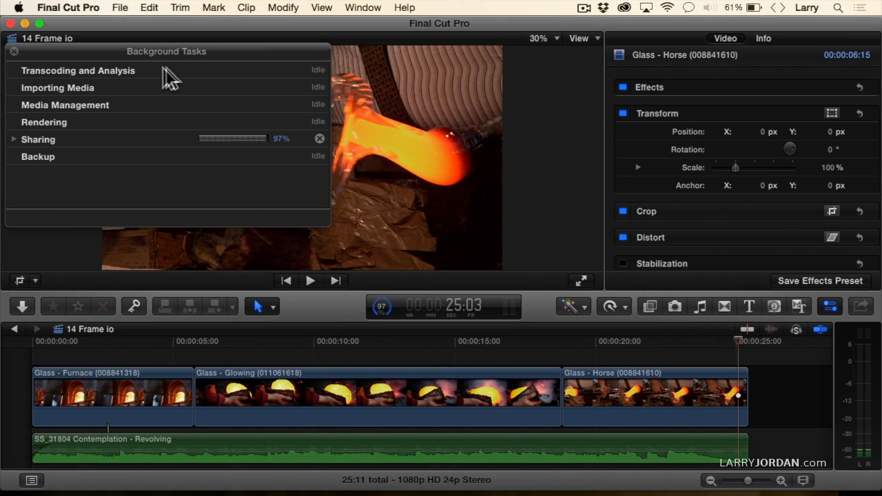
{"action": "left_click", "coordinate": [12, 52]}
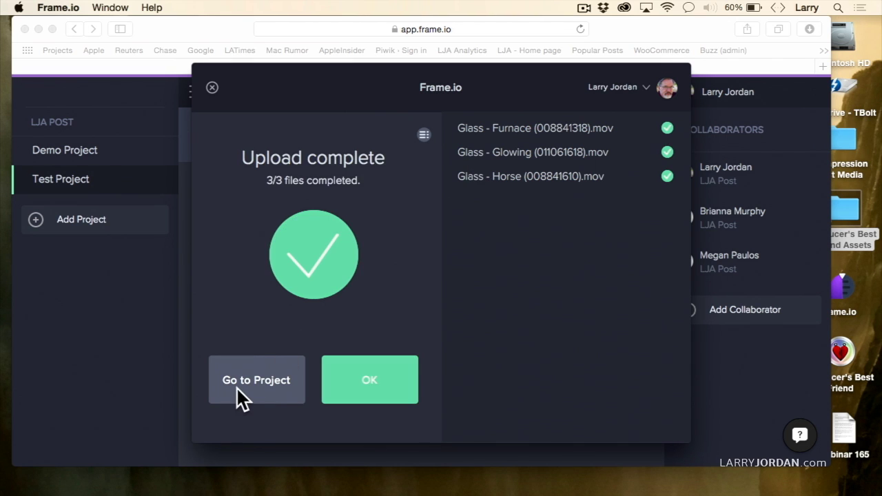
Go to Test Project and open 15 Frame io.mov in the review player
{"action": "left_click", "coordinate": [237, 388]}
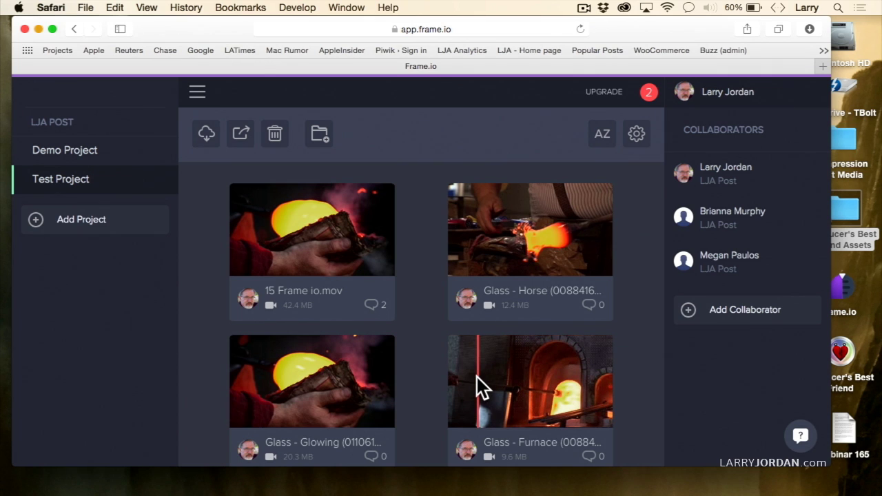
{"action": "left_click", "coordinate": [293, 261]}
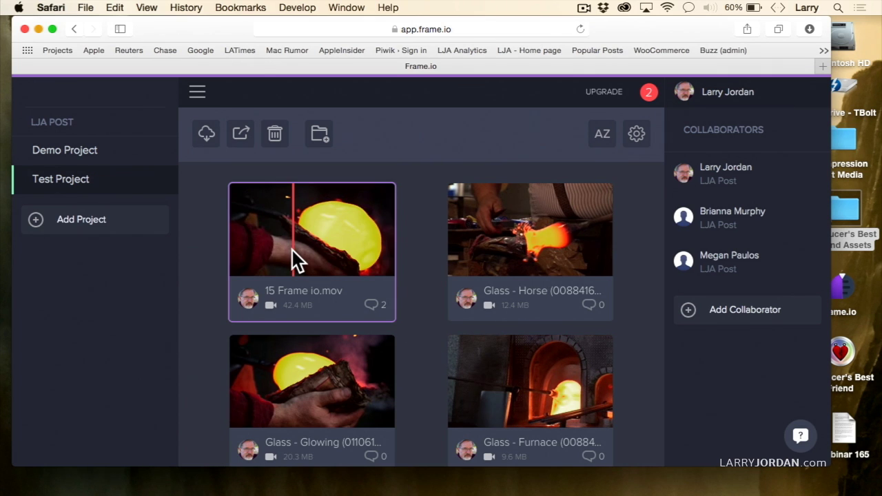
{"action": "left_click", "coordinate": [293, 261]}
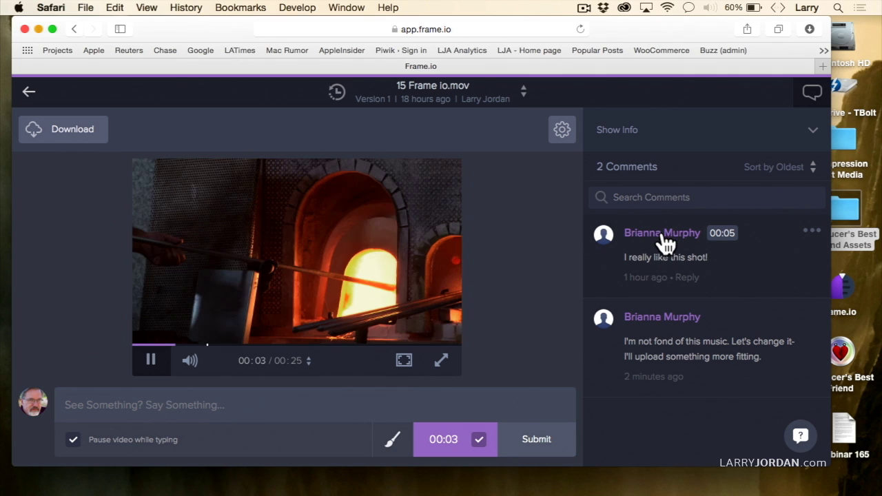
Jump to the 00:05 comment, resume playback, then return to the Test Project asset grid
{"action": "left_click", "coordinate": [665, 241]}
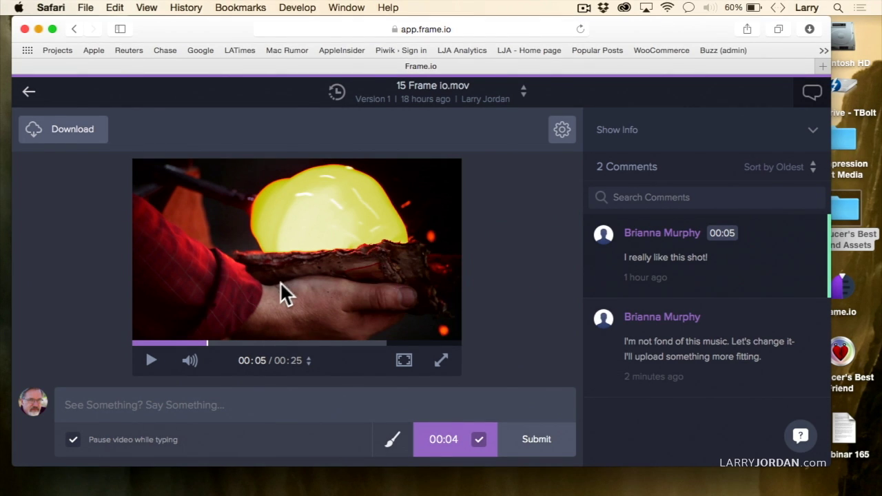
{"action": "left_click", "coordinate": [151, 365]}
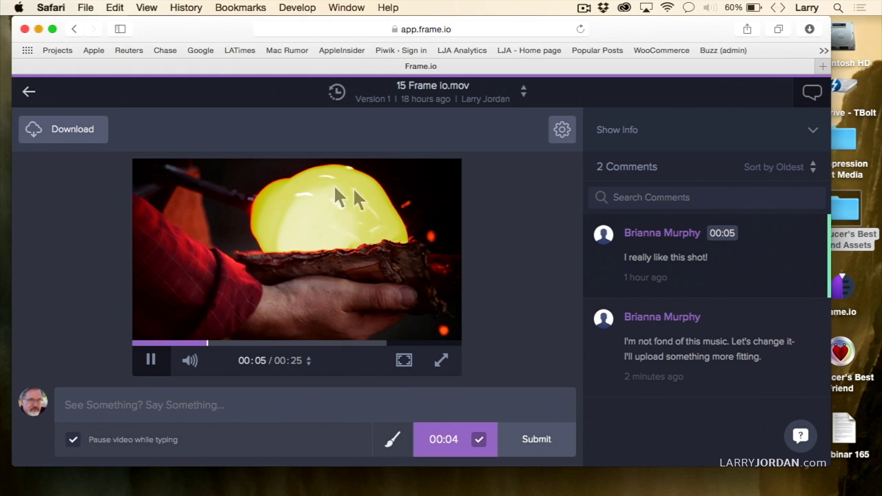
{"action": "left_click", "coordinate": [26, 99]}
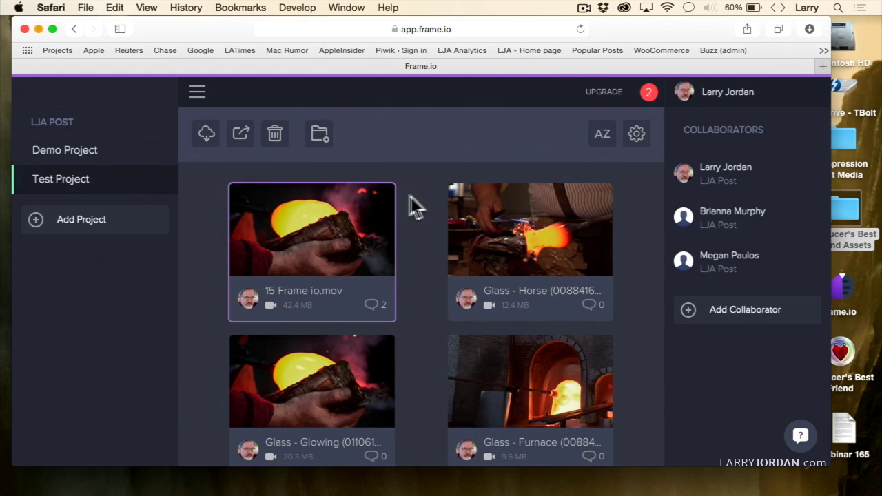
Preview the Celebrate Living - New day25.aiff track, download it, and hide Safari
{"action": "scroll", "coordinate": [411, 205], "scroll_direction": "down", "scroll_amount": 5}
{"action": "left_click", "coordinate": [298, 265]}
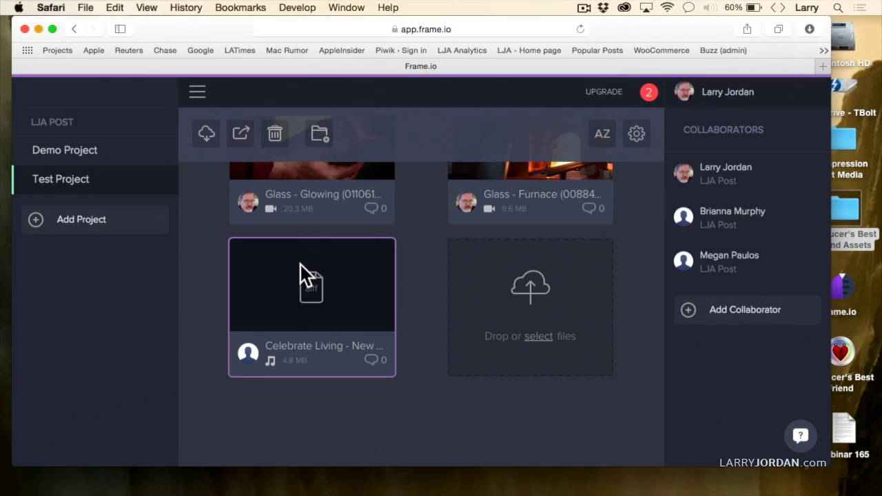
{"action": "left_click", "coordinate": [306, 286]}
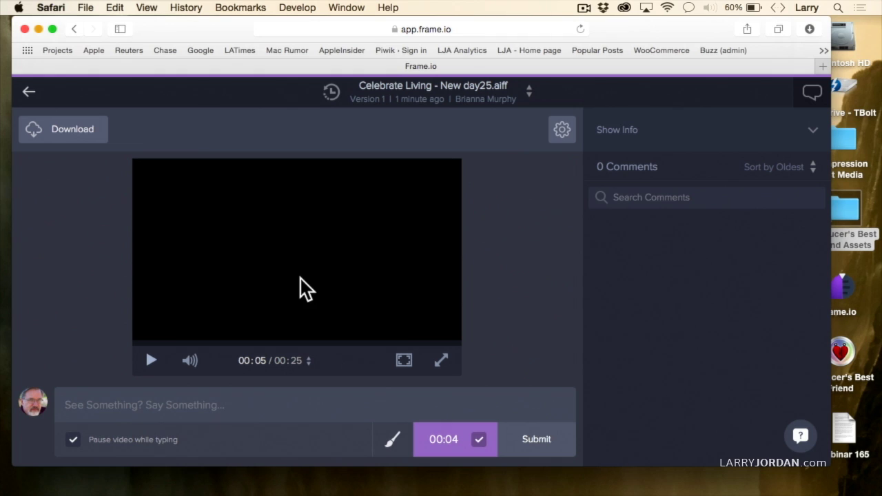
{"action": "left_click", "coordinate": [151, 360]}
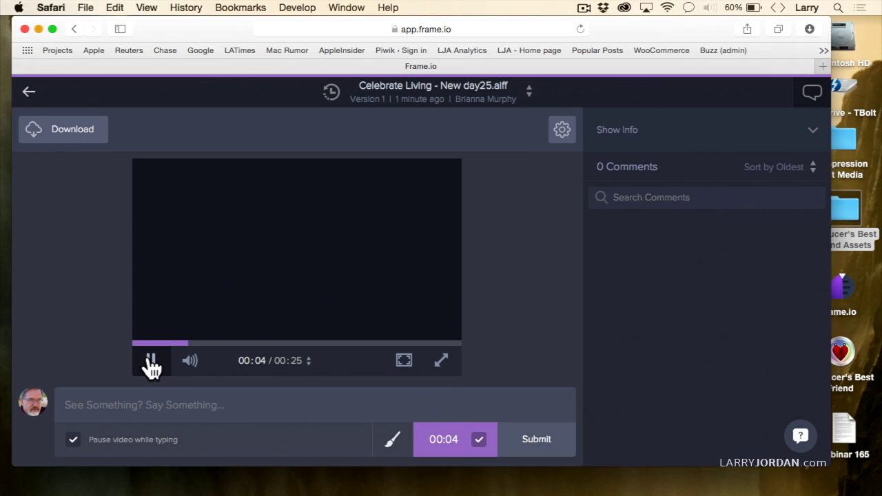
{"action": "left_click", "coordinate": [151, 362]}
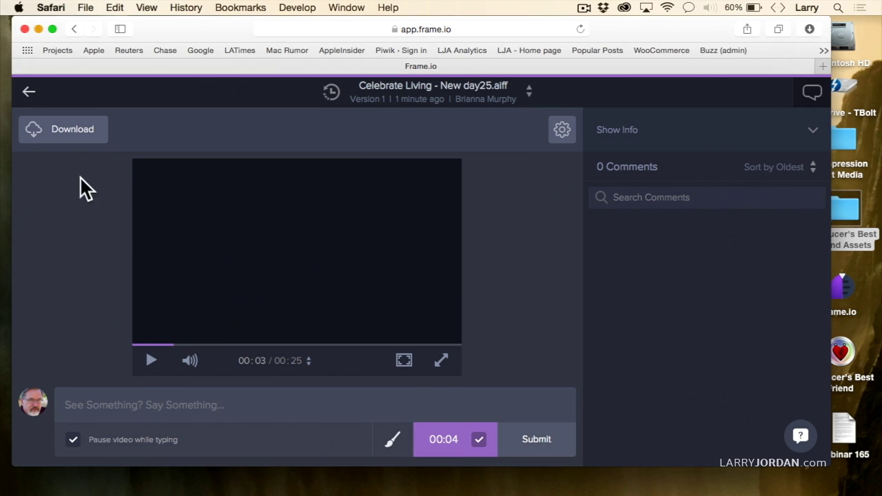
{"action": "left_click", "coordinate": [79, 142]}
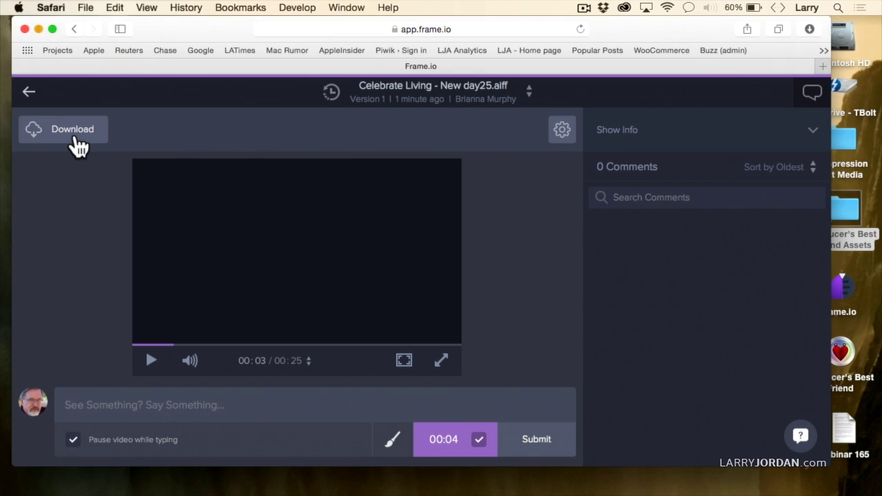
{"action": "key", "text": "super+h"}
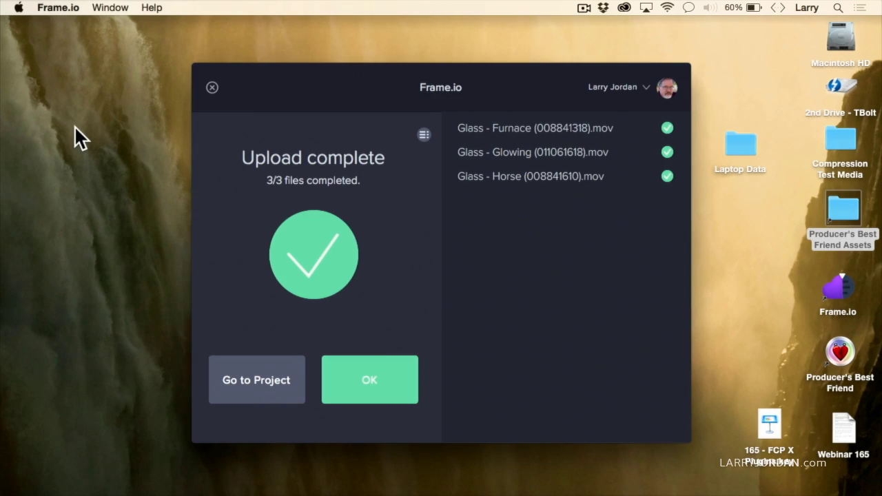
Open the Downloads folder in a Finder window from the Dock
{"action": "key", "text": "super+Tab"}
{"action": "key", "text": "super+Tab"}
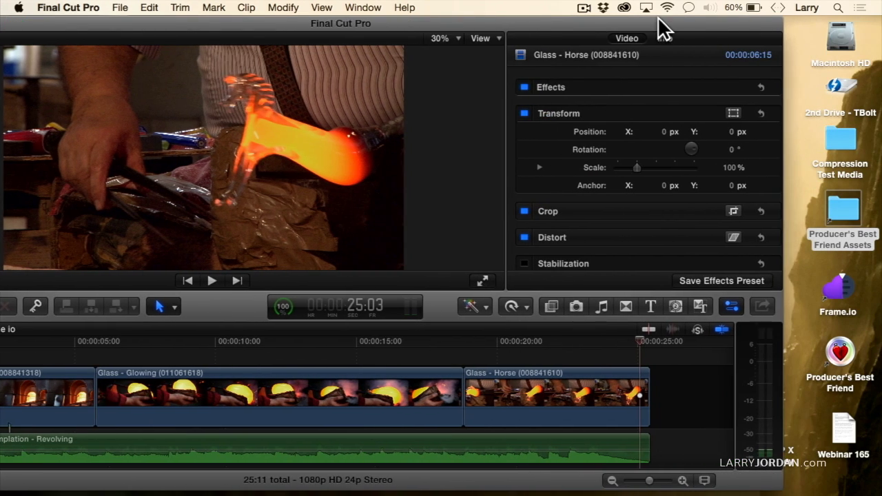
{"action": "mouse_move", "coordinate": [799, 493]}
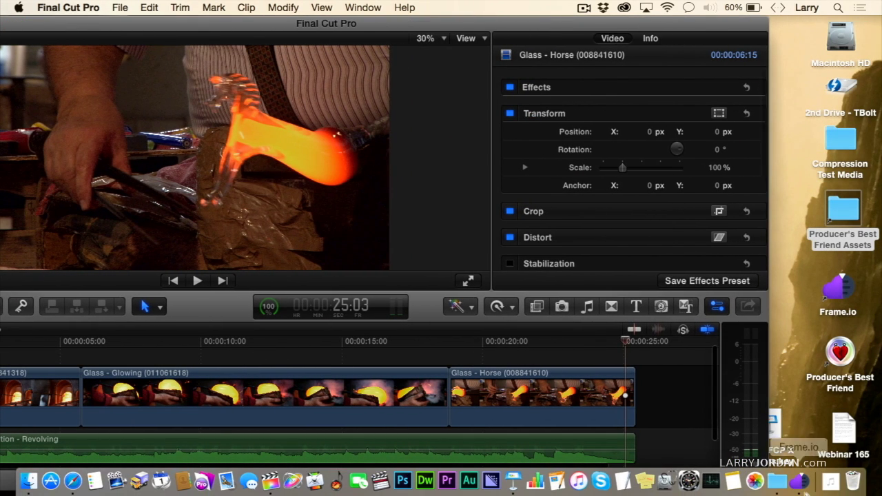
{"action": "right_click", "coordinate": [831, 482]}
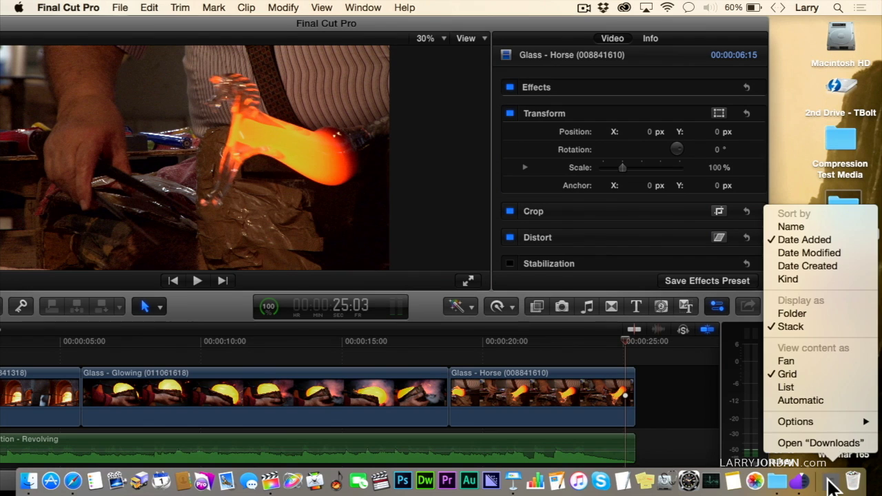
{"action": "left_click", "coordinate": [818, 444]}
Drag Celebrate+Living+-+New+day25.aiff into the Final Cut Pro timeline and close Downloads
{"action": "left_click_drag", "start_coordinate": [281, 31], "coordinate": [586, 28]}
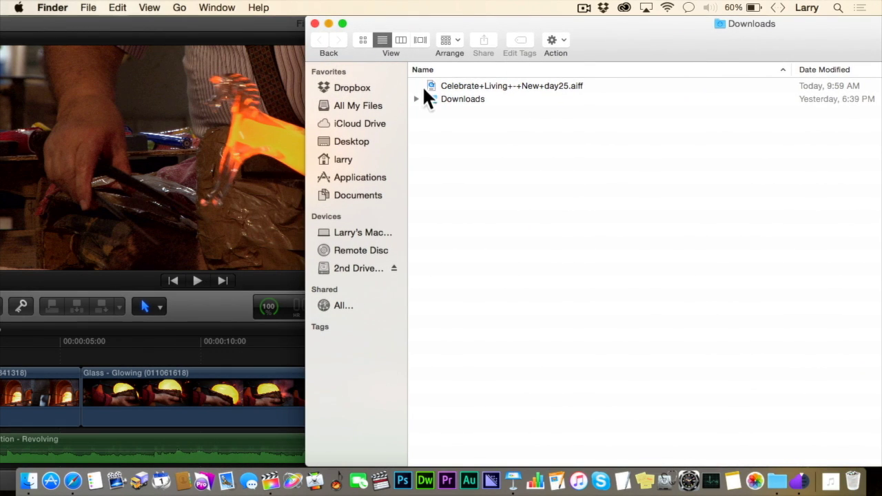
{"action": "left_click_drag", "start_coordinate": [427, 83], "coordinate": [157, 353]}
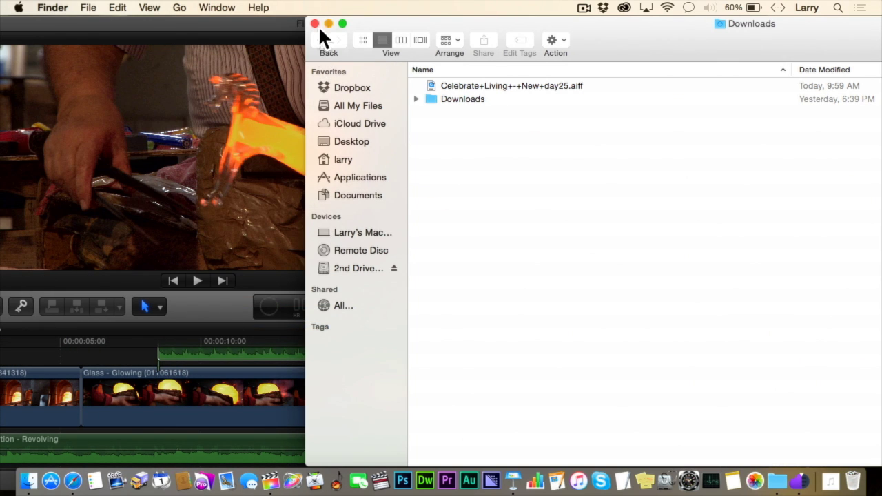
{"action": "left_click", "coordinate": [315, 24]}
{"action": "left_click", "coordinate": [315, 21]}
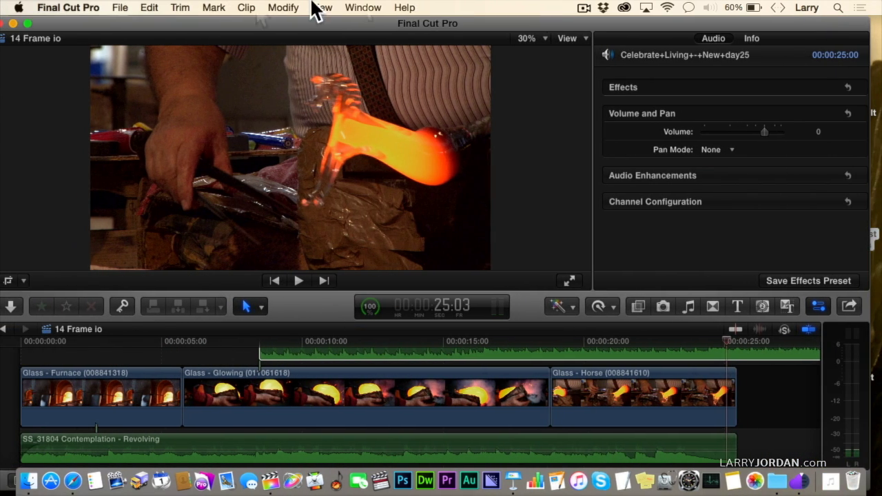
Delete the Contemplation - Revolving music and move the Celebrate Living clip beneath the glass clips
{"action": "left_click", "coordinate": [27, 23]}
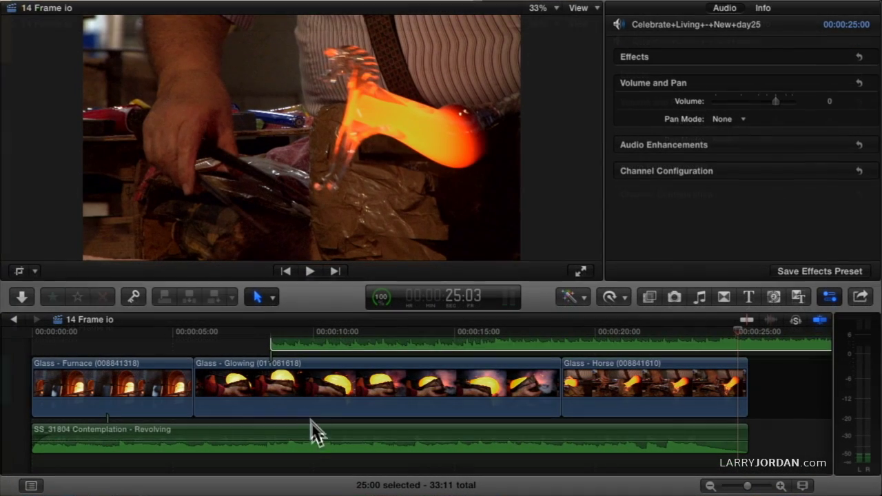
{"action": "left_click", "coordinate": [317, 431]}
{"action": "key", "text": "Delete"}
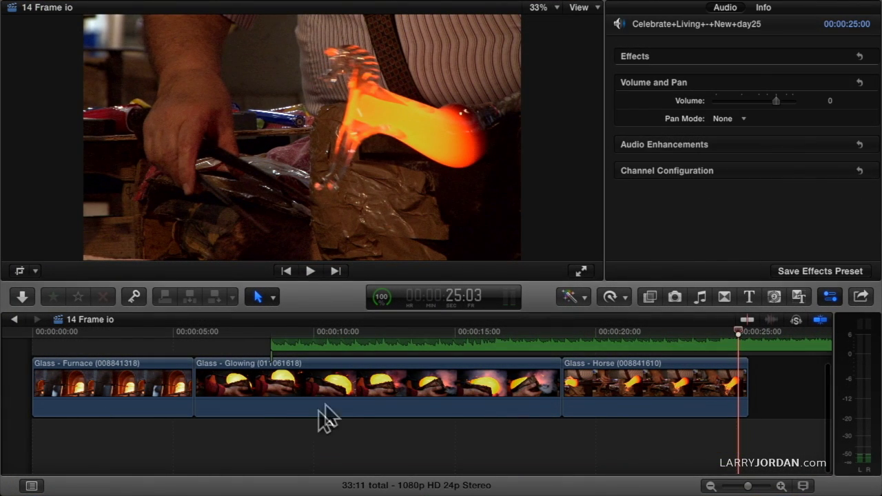
{"action": "left_click_drag", "start_coordinate": [345, 342], "coordinate": [99, 427]}
Play the edit from the start with the new music, then zoom the timeline out
{"action": "key", "text": "Home"}
{"action": "key", "text": "space"}
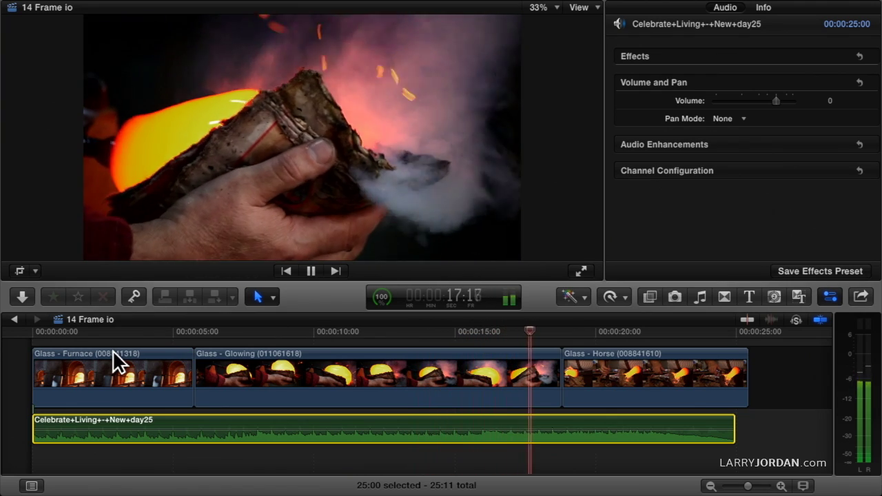
{"action": "key", "text": "space"}
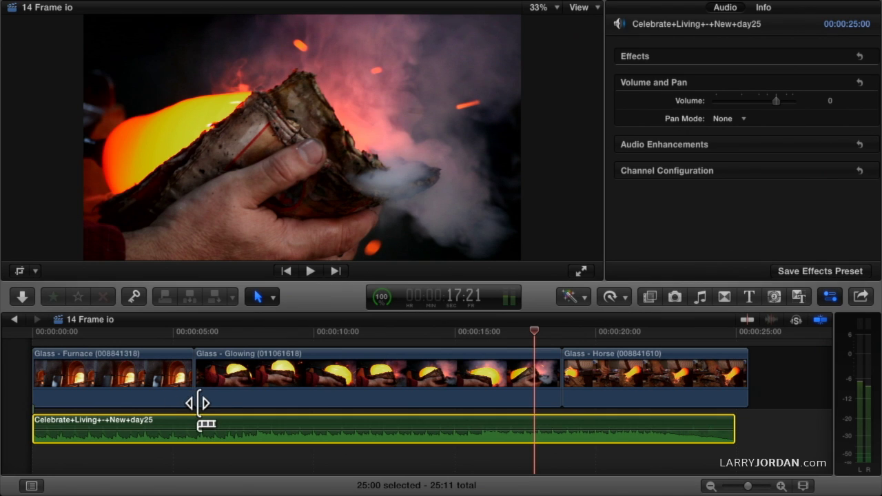
{"action": "key", "text": "super+minus"}
{"action": "key", "text": "super+minus"}
{"action": "key", "text": "super+minus"}
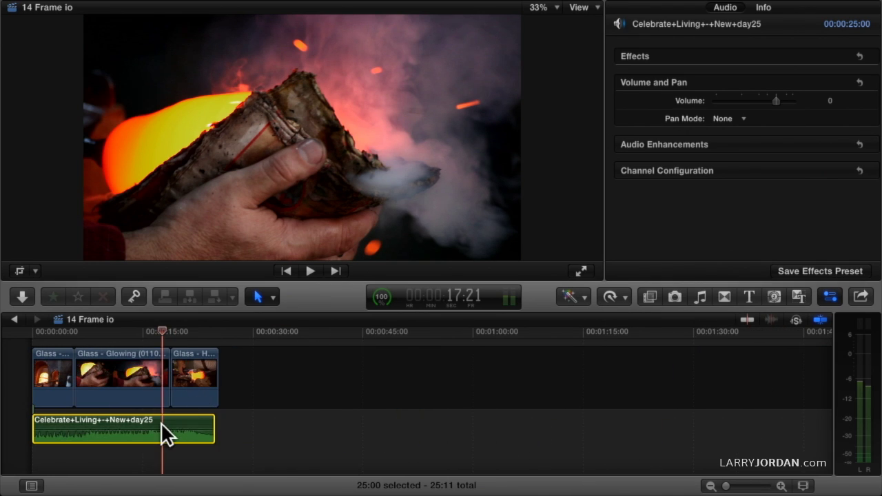